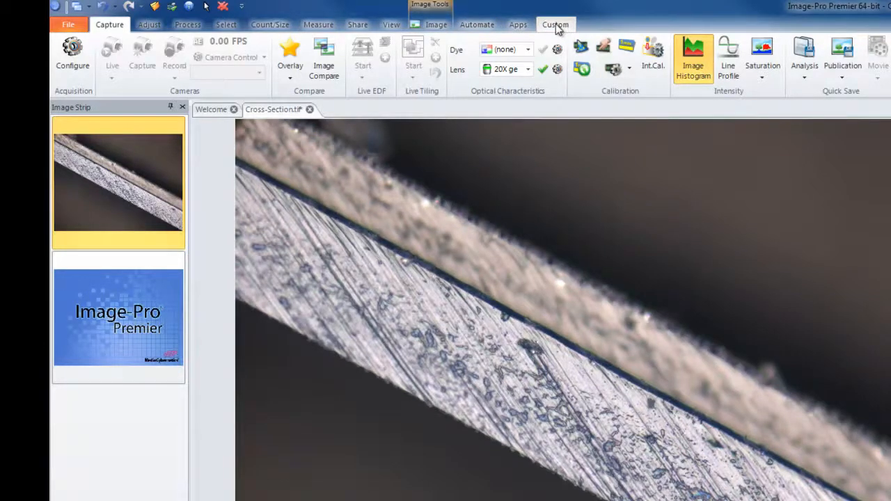
- Hide the Custom tab from the ribbon
{"action": "right_click", "coordinate": [556, 28]}
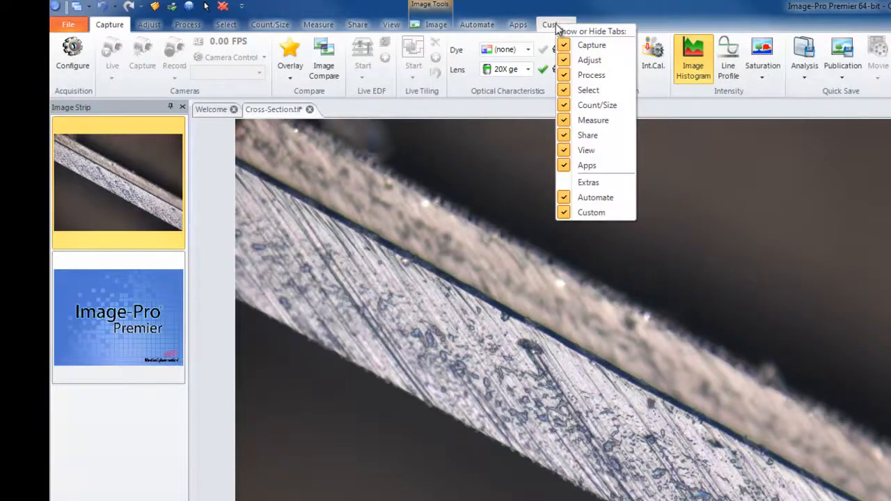
{"action": "left_click", "coordinate": [610, 213]}
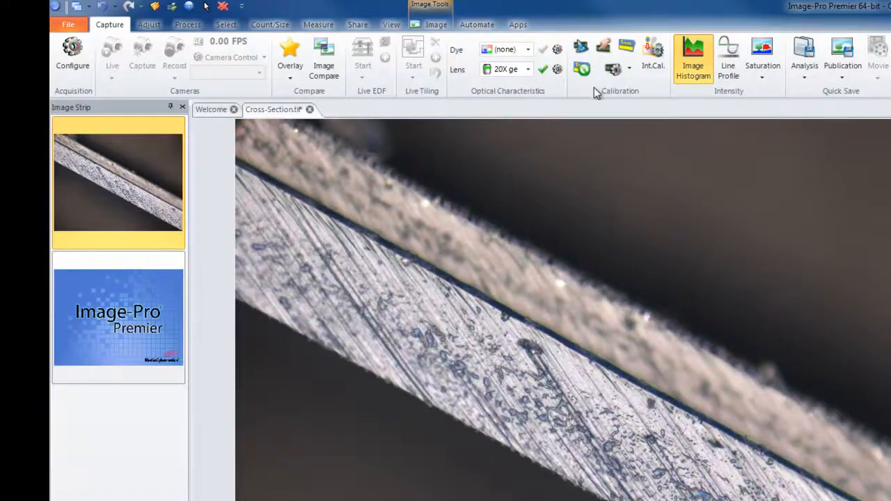
- Hide the Colocalization, Tracking and Caliper groups from the Measure ribbon
{"action": "left_click", "coordinate": [318, 24]}
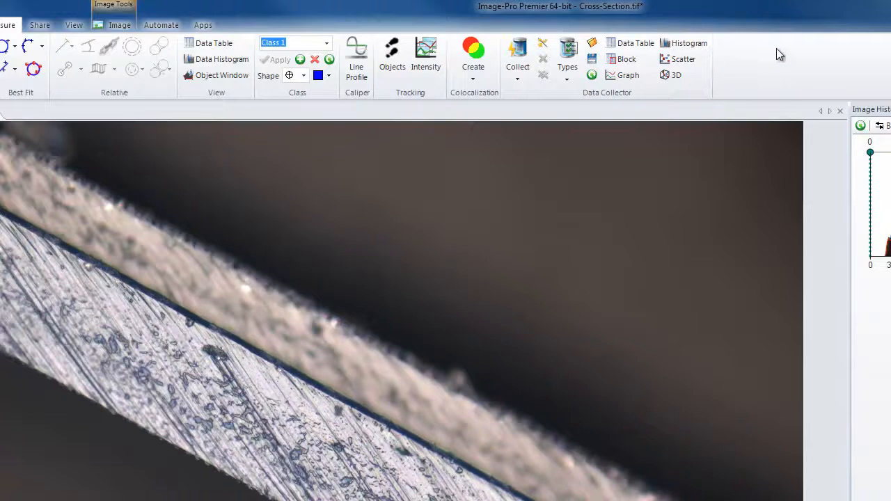
{"action": "right_click", "coordinate": [728, 64]}
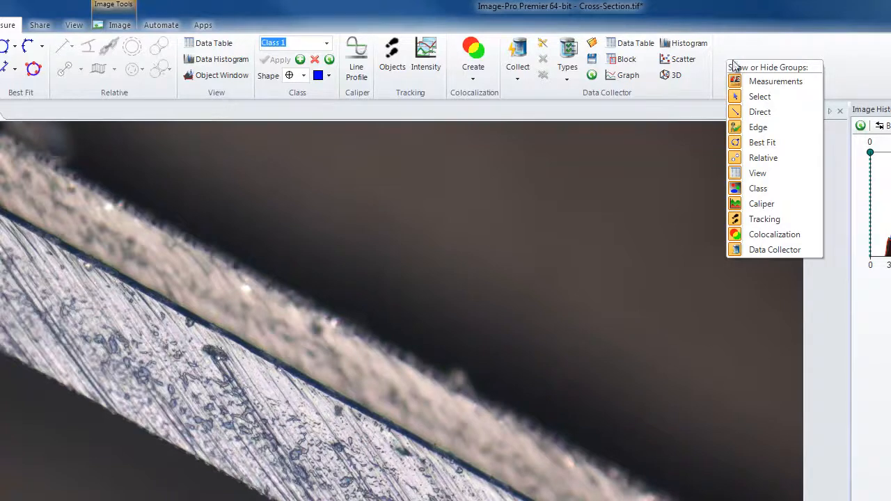
{"action": "left_click", "coordinate": [778, 237]}
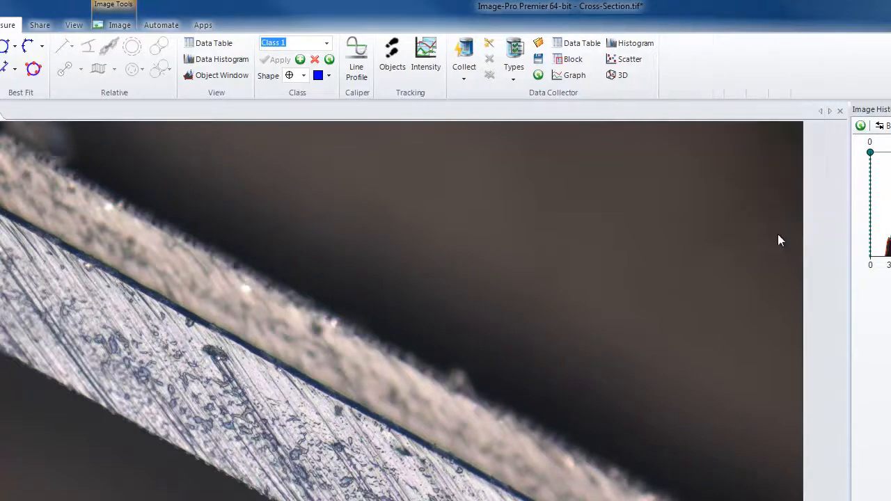
{"action": "right_click", "coordinate": [683, 68]}
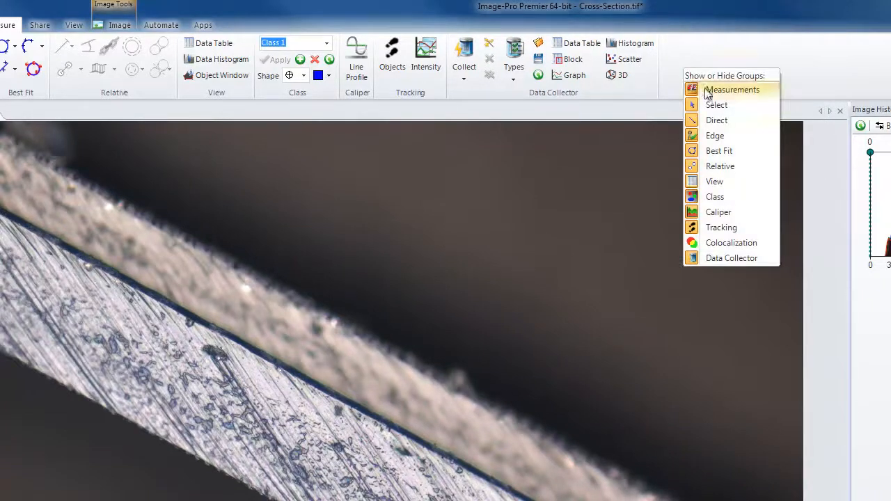
{"action": "left_click", "coordinate": [733, 228]}
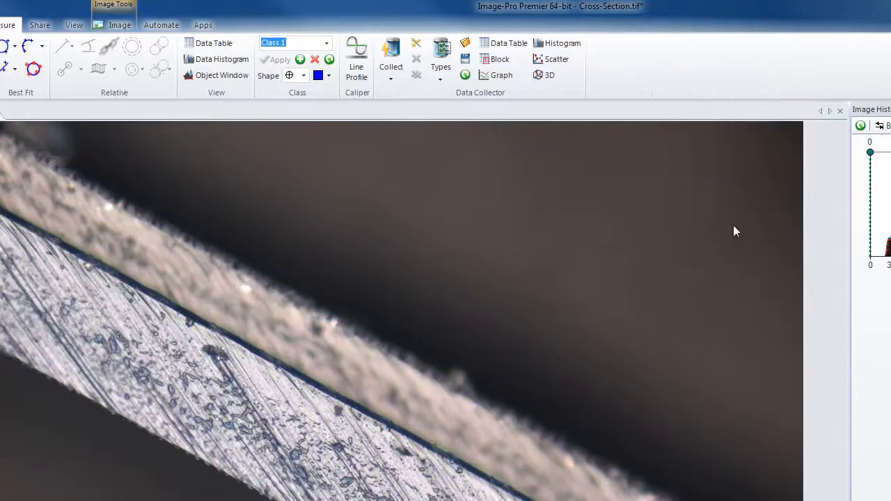
{"action": "right_click", "coordinate": [606, 64]}
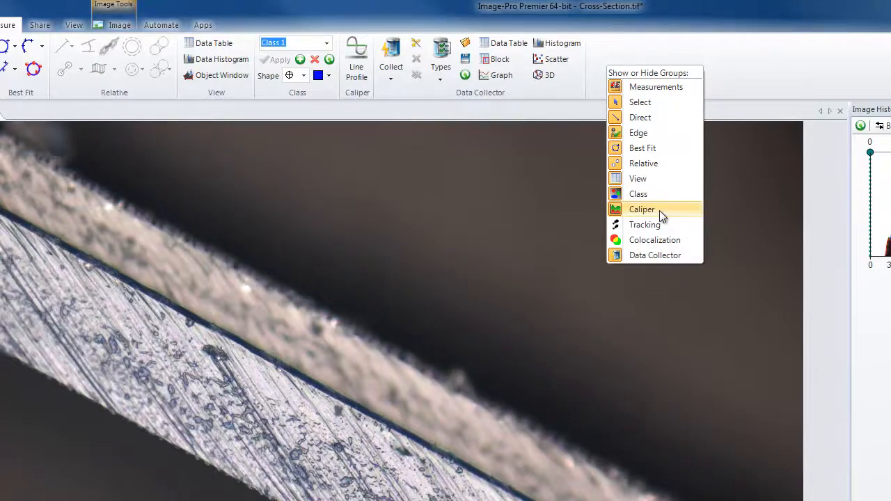
{"action": "left_click", "coordinate": [659, 212]}
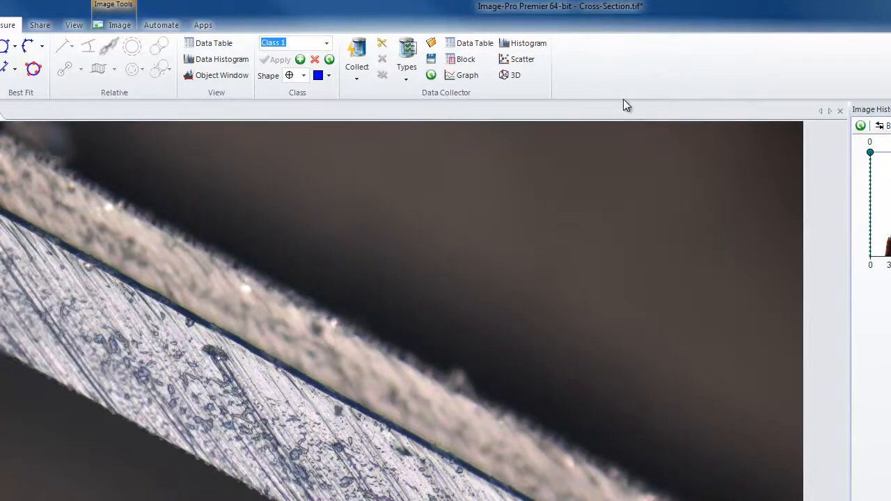
{"action": "right_click", "coordinate": [577, 62]}
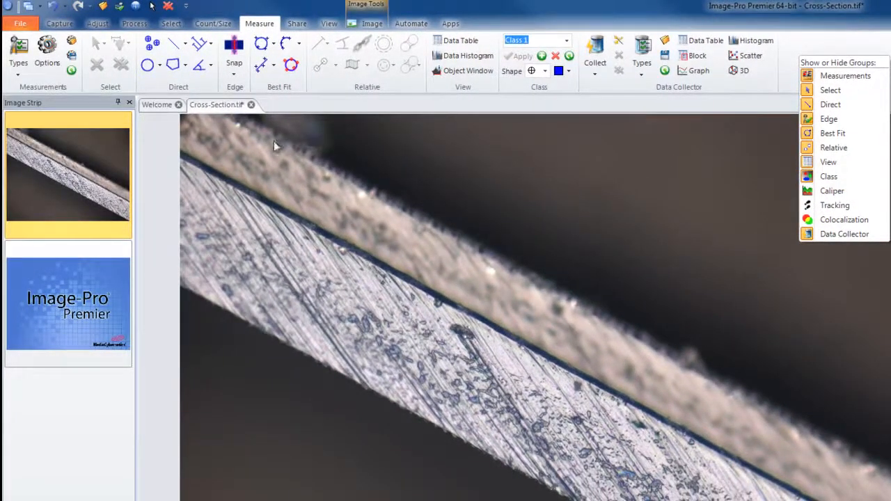
{"action": "left_click", "coordinate": [43, 100]}
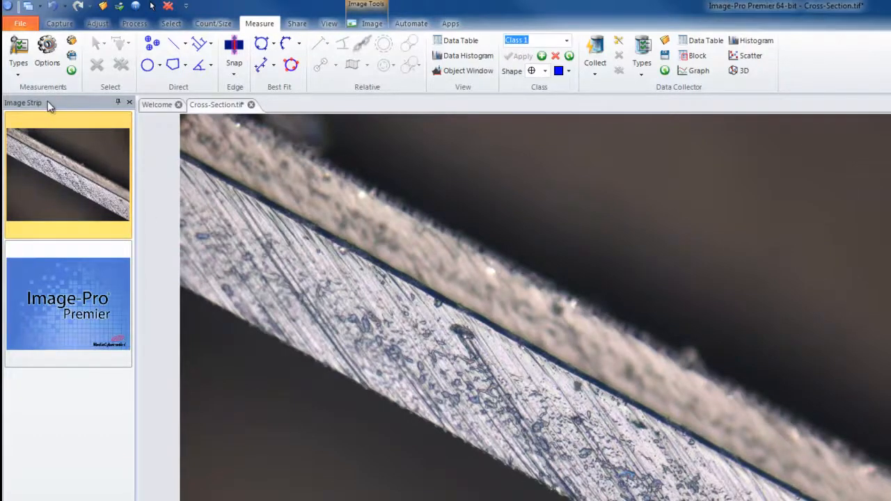
- Dock the Image Strip in a short row beneath the image view and the Image Histogram along the workspace's left side
{"action": "left_click_drag", "start_coordinate": [47, 100], "coordinate": [356, 200]}
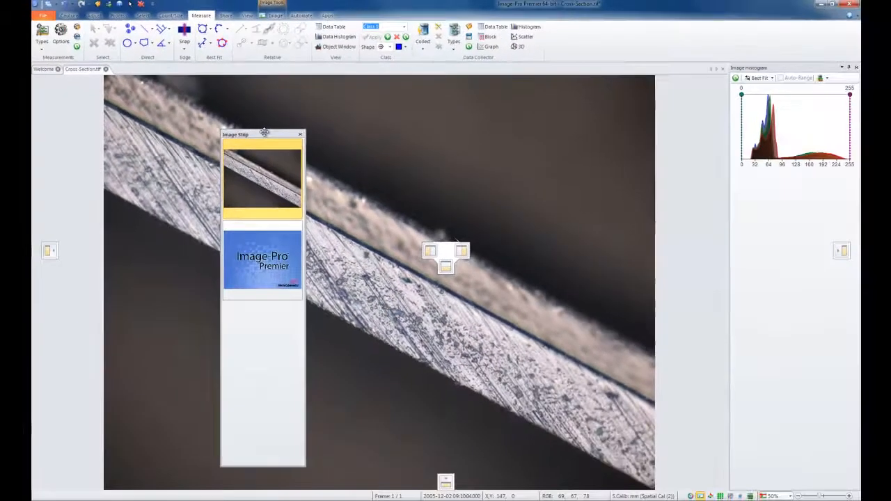
{"action": "left_click_drag", "start_coordinate": [265, 132], "coordinate": [451, 481]}
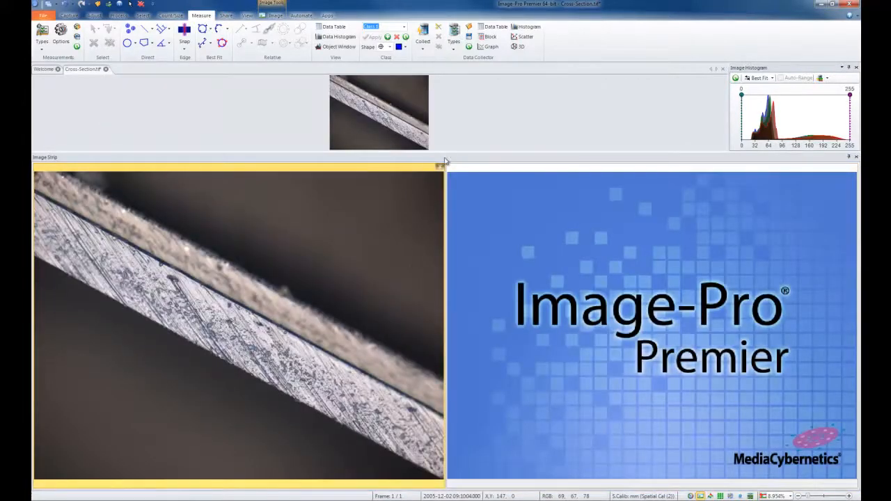
{"action": "left_click_drag", "start_coordinate": [446, 152], "coordinate": [451, 416]}
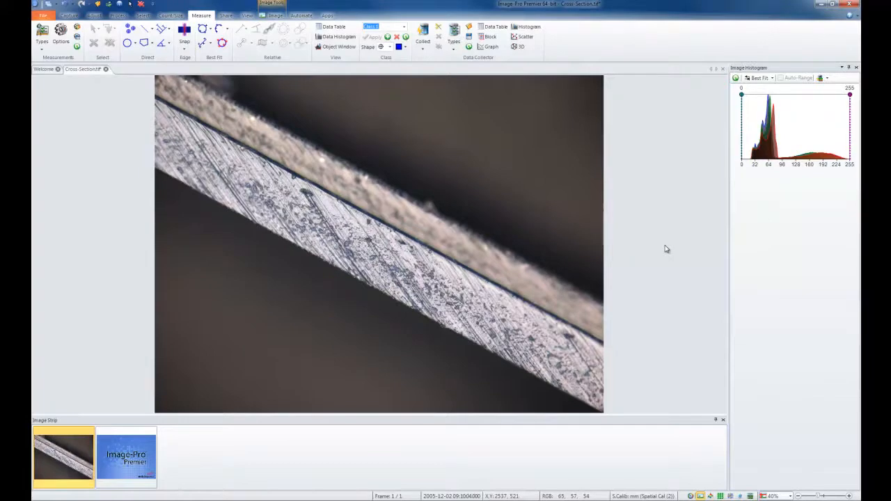
{"action": "left_click_drag", "start_coordinate": [793, 72], "coordinate": [56, 255]}
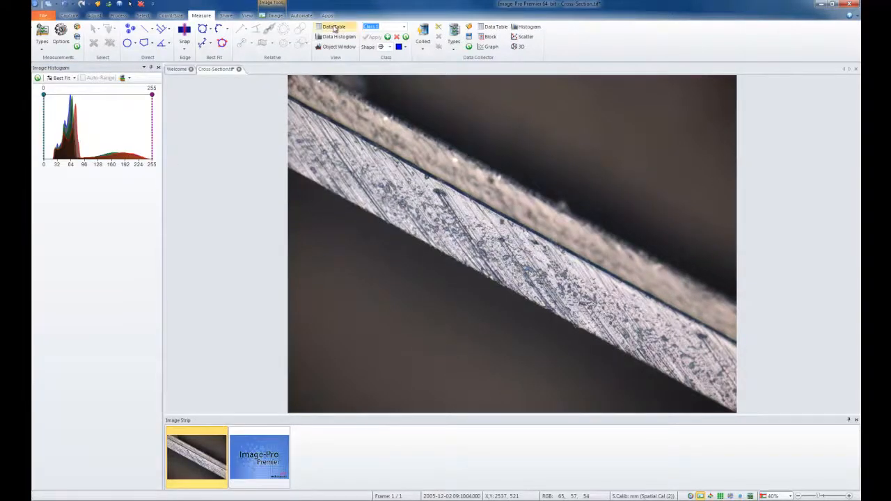
- Show the measurement data table and dock it along the right side of the workspace
{"action": "left_click", "coordinate": [334, 28]}
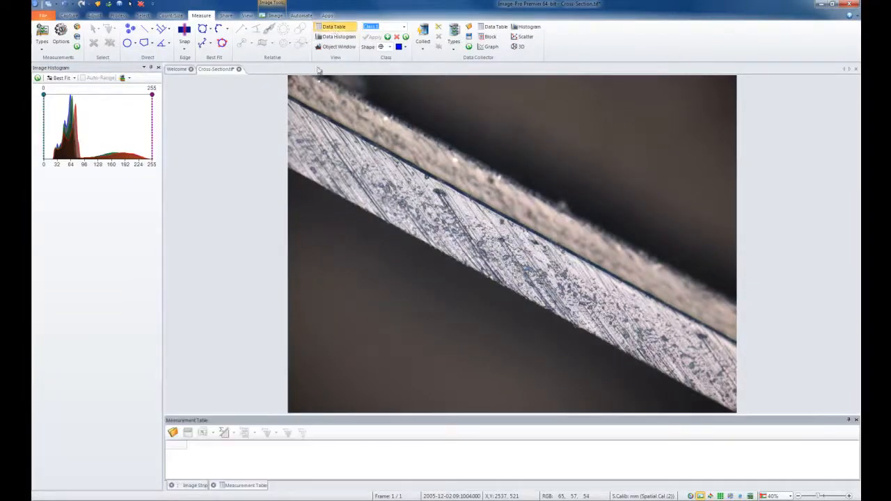
{"action": "left_click_drag", "start_coordinate": [250, 489], "coordinate": [639, 247]}
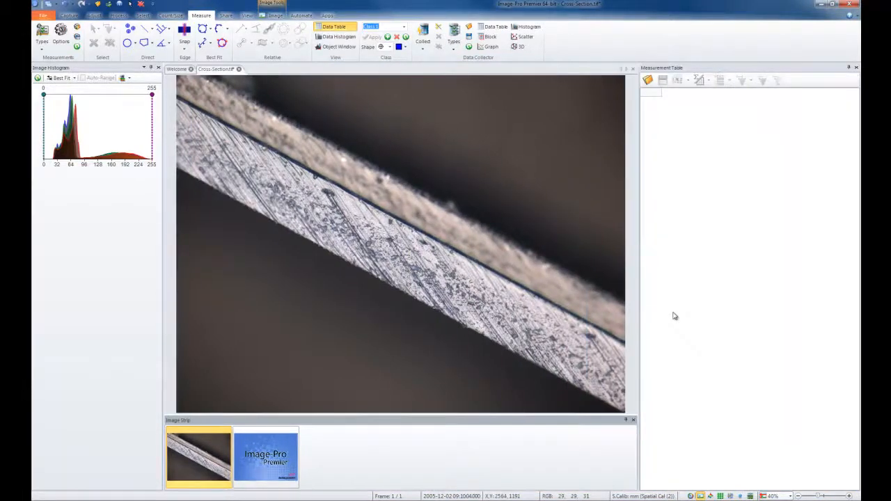
- Turn on Local Zoom and dock its panel below the Image Histogram
{"action": "left_click", "coordinate": [275, 16]}
{"action": "left_click", "coordinate": [209, 34]}
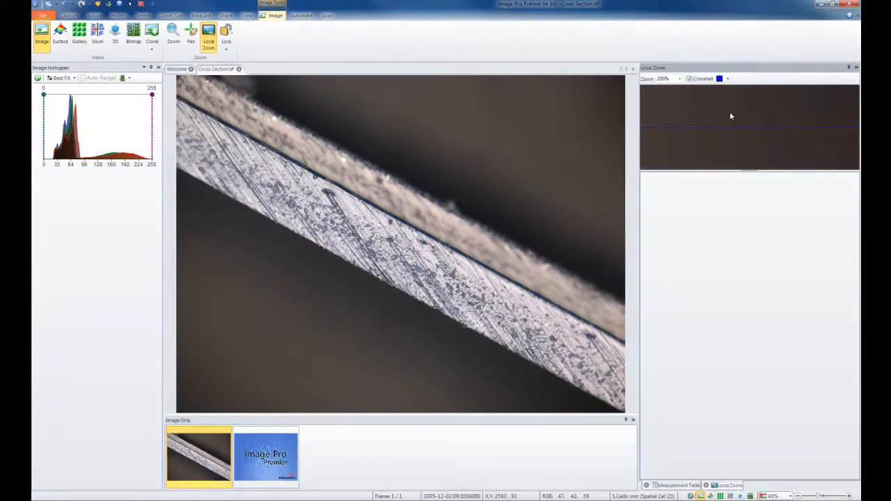
{"action": "left_click_drag", "start_coordinate": [732, 486], "coordinate": [95, 222]}
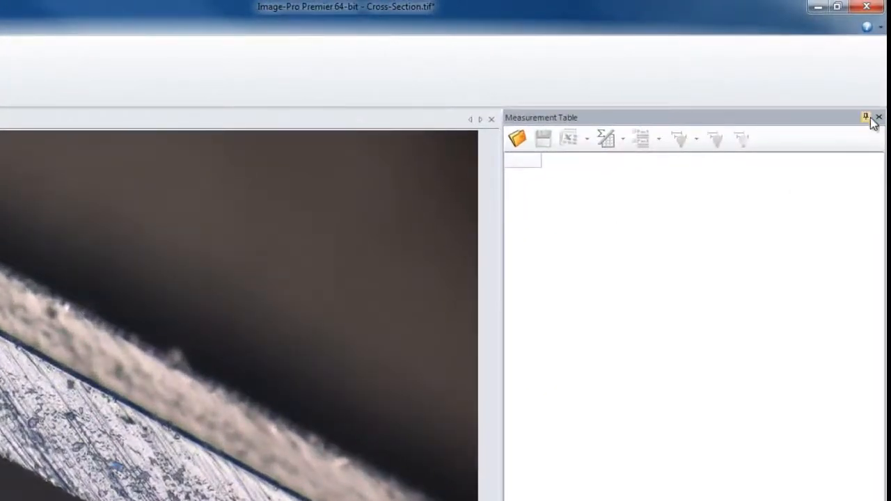
- Set the Measurement Table to auto-hide, reveal it from its collapsed state and pin it open again
{"action": "left_click", "coordinate": [870, 119]}
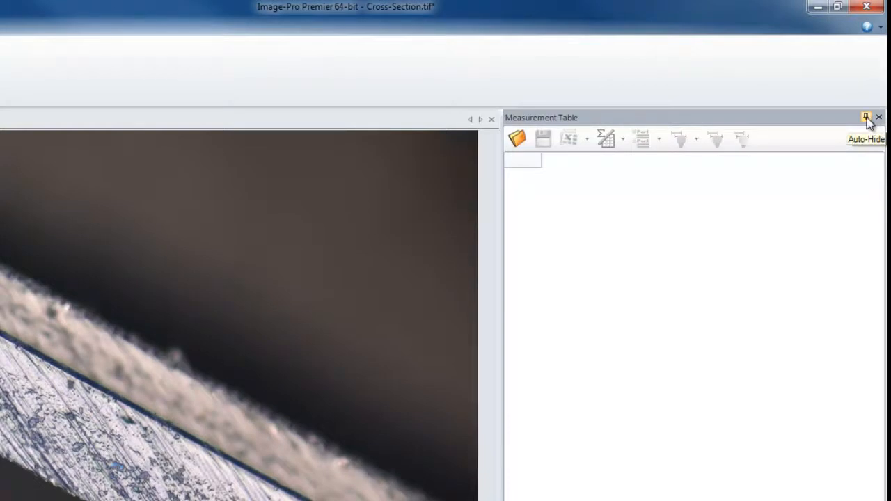
{"action": "left_click", "coordinate": [868, 118]}
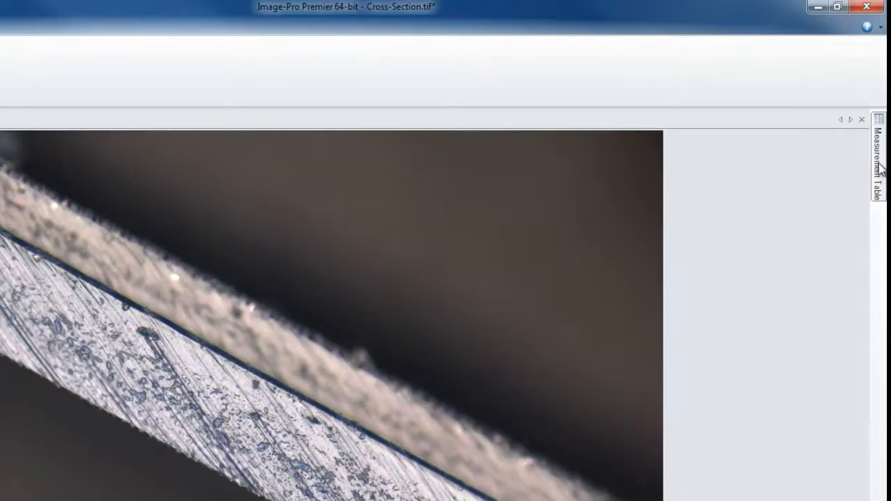
{"action": "mouse_move", "coordinate": [878, 167]}
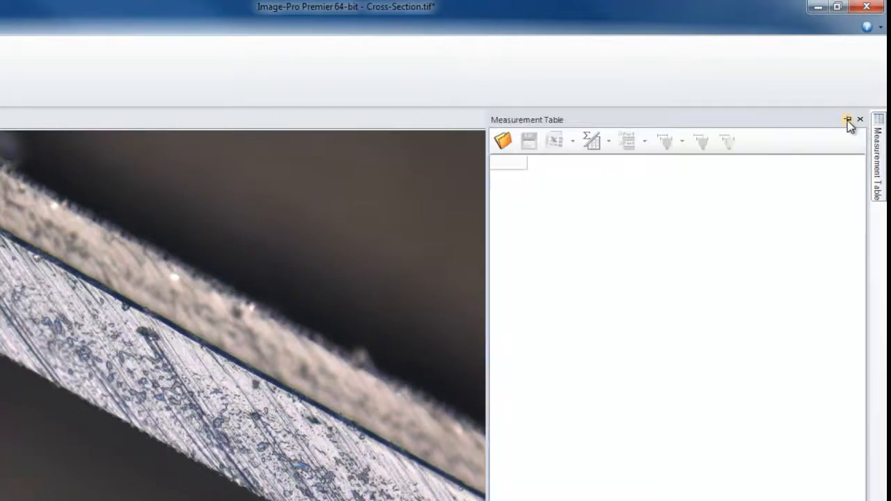
{"action": "left_click", "coordinate": [848, 121]}
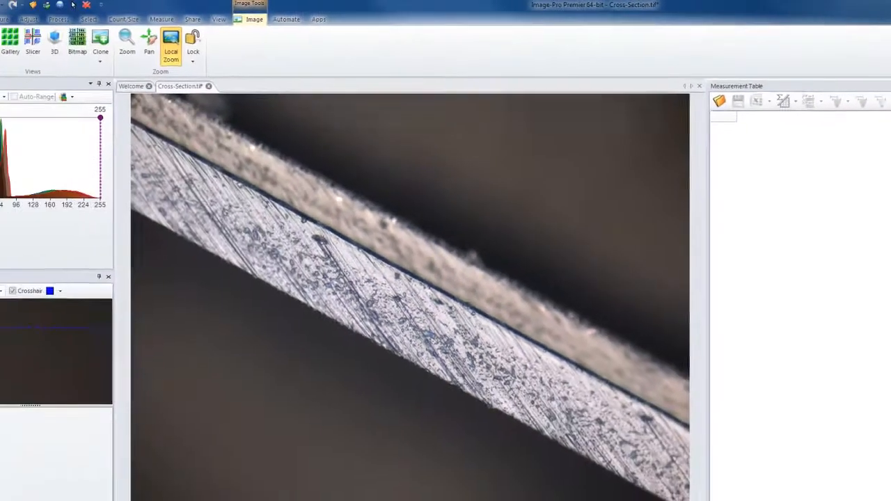
- Save the current tools layout as "Thickness Measurement Layout" in the Configuration Files folder
{"action": "left_click", "coordinate": [222, 20]}
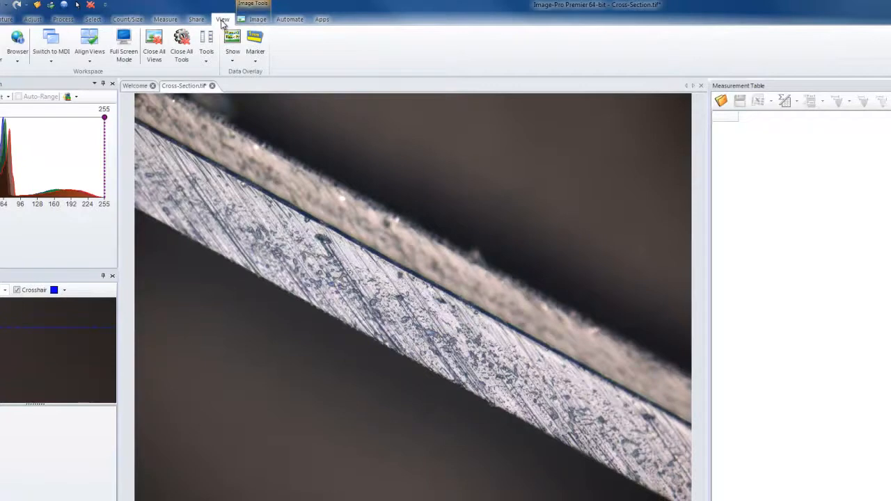
{"action": "left_click", "coordinate": [206, 63]}
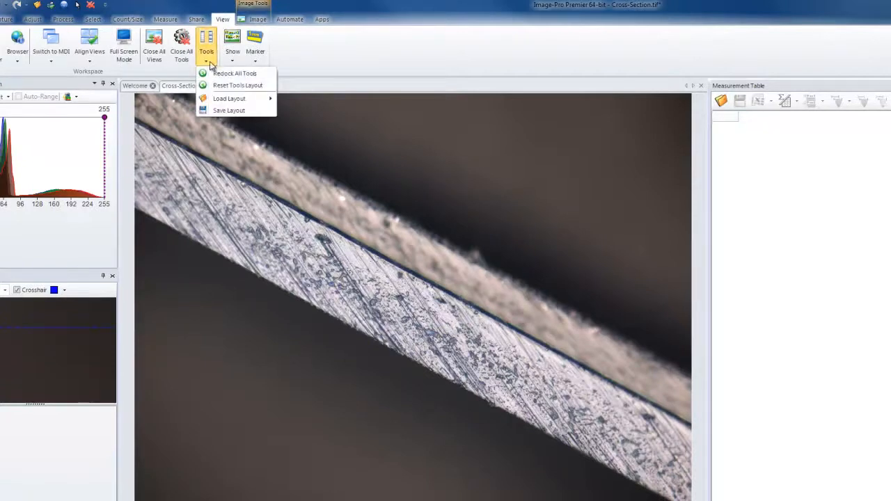
{"action": "left_click", "coordinate": [250, 111]}
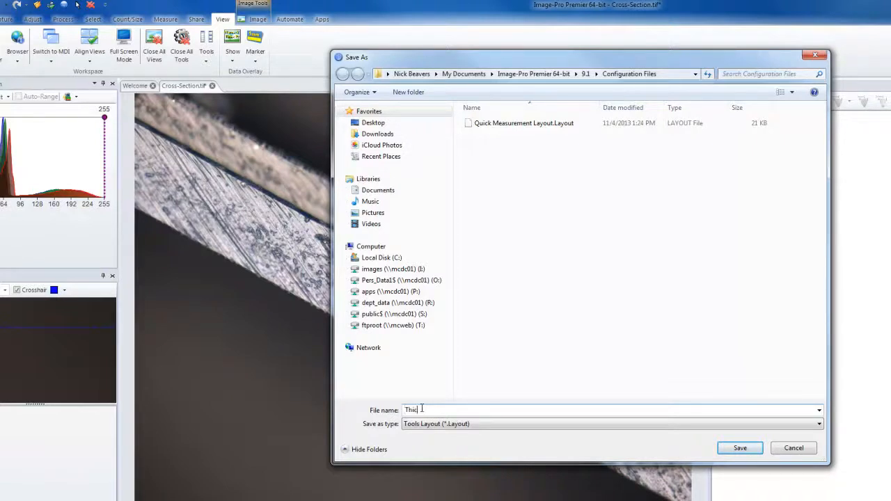
{"action": "type", "text": "urement Layout"}
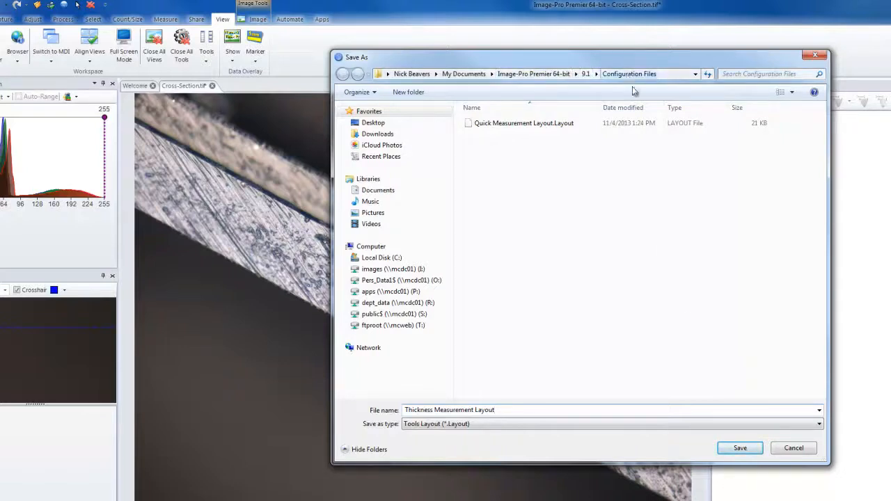
{"action": "left_click", "coordinate": [754, 451]}
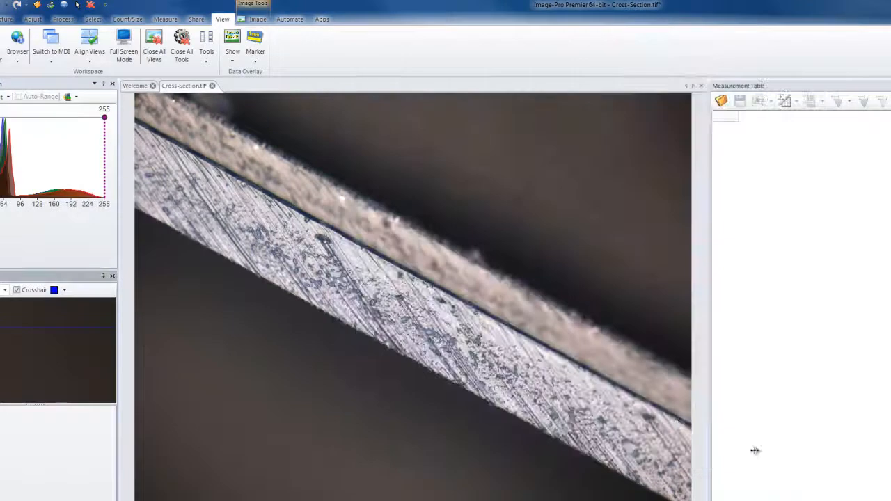
- Load the Default tools layout
{"action": "left_click", "coordinate": [207, 62]}
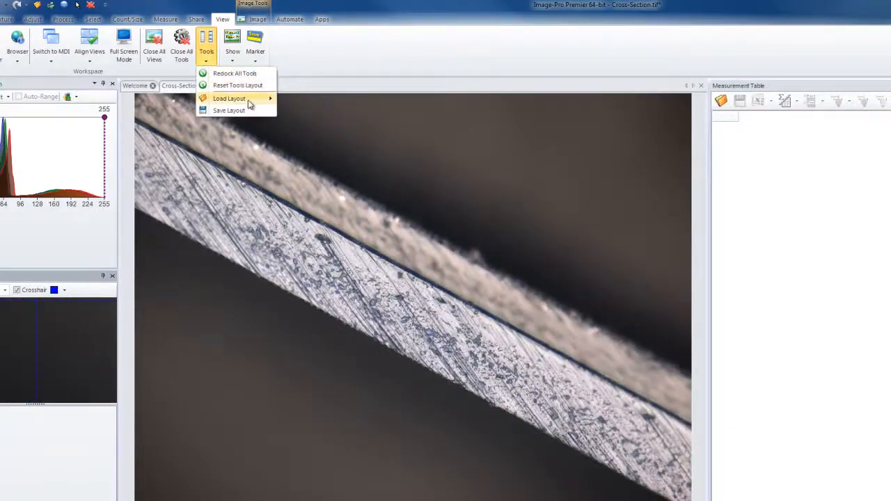
{"action": "mouse_move", "coordinate": [254, 103]}
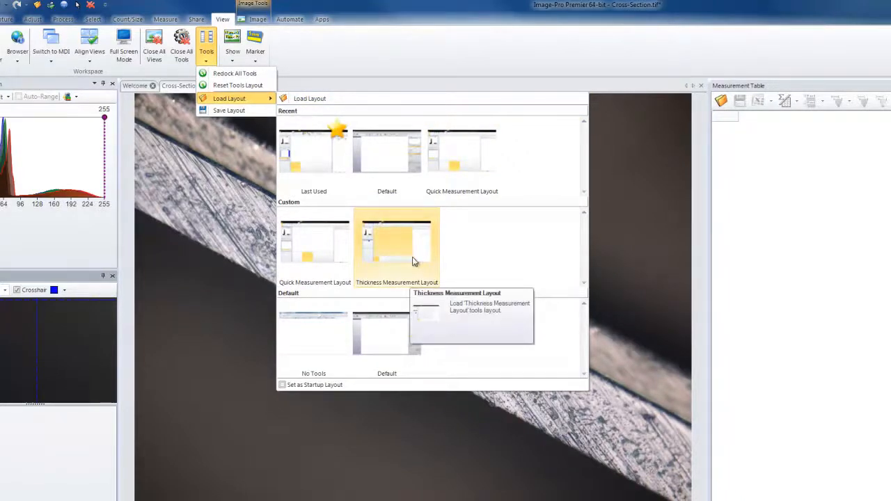
{"action": "left_click", "coordinate": [389, 326]}
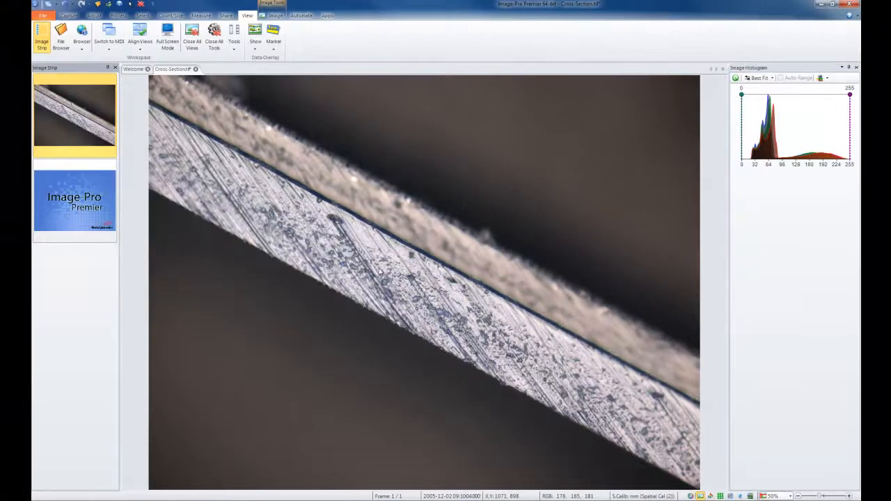
- Load the custom Thickness Measurement Layout
{"action": "left_click", "coordinate": [234, 38]}
{"action": "mouse_move", "coordinate": [264, 81]}
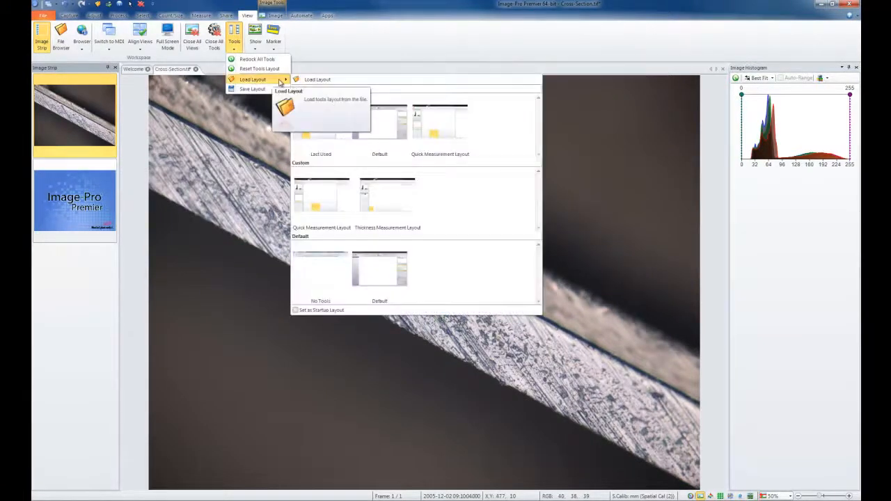
{"action": "left_click", "coordinate": [381, 207]}
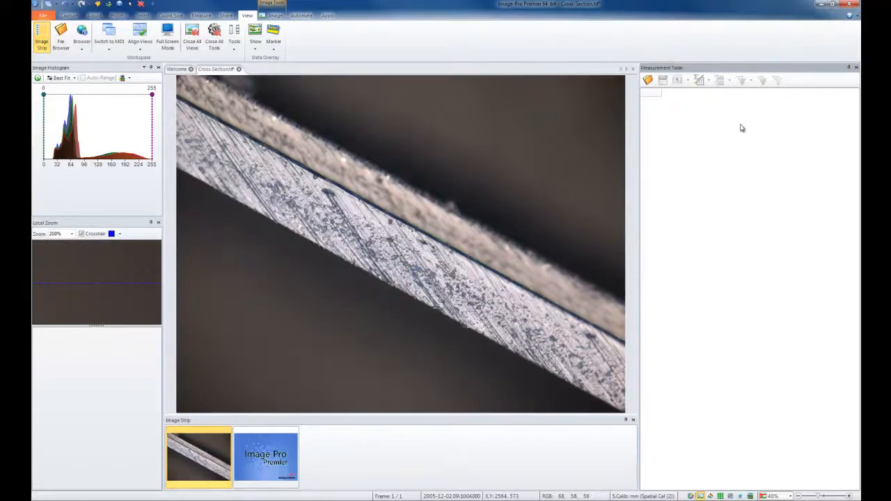
{"action": "left_click", "coordinate": [202, 16]}
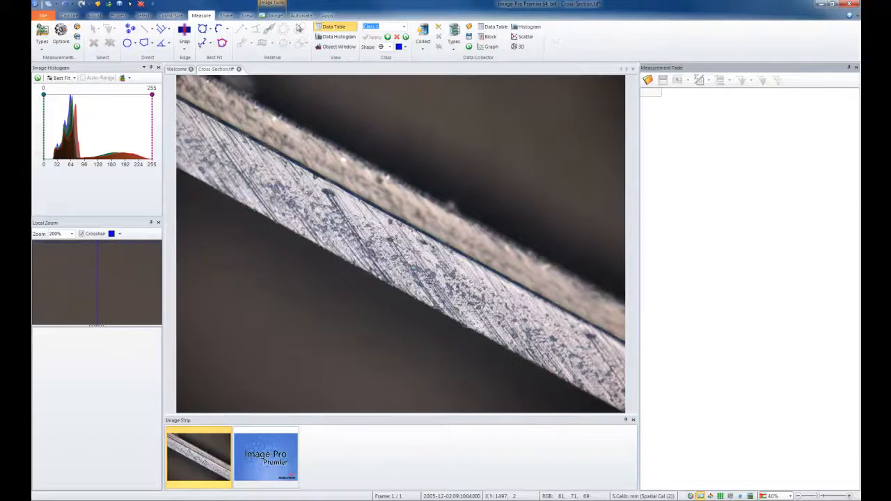
{"action": "left_click", "coordinate": [247, 16]}
{"action": "left_click", "coordinate": [234, 46]}
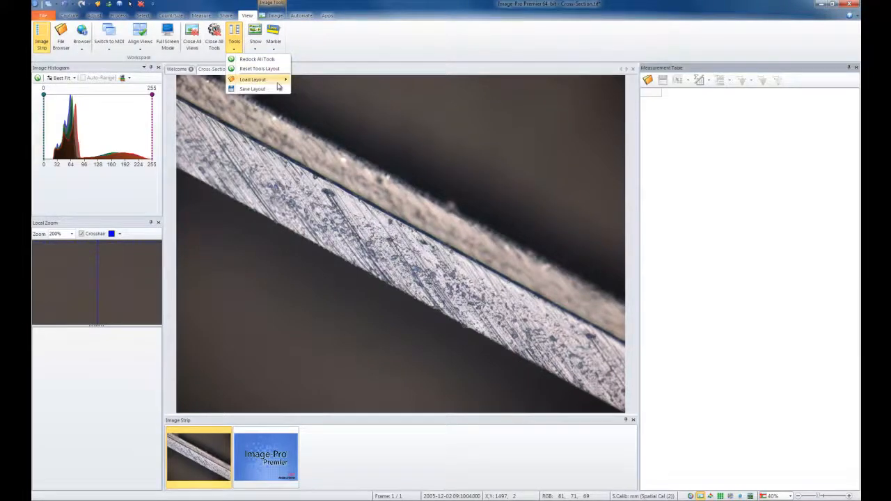
{"action": "mouse_move", "coordinate": [255, 81]}
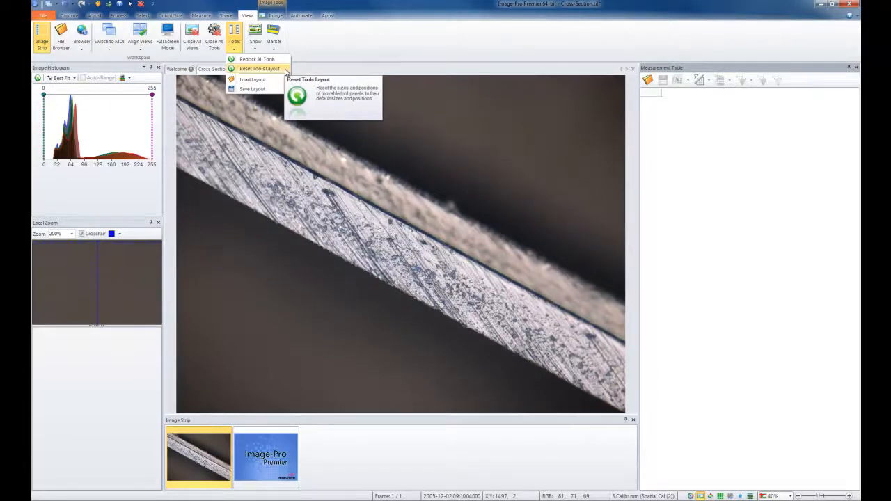
{"action": "left_click", "coordinate": [278, 69]}
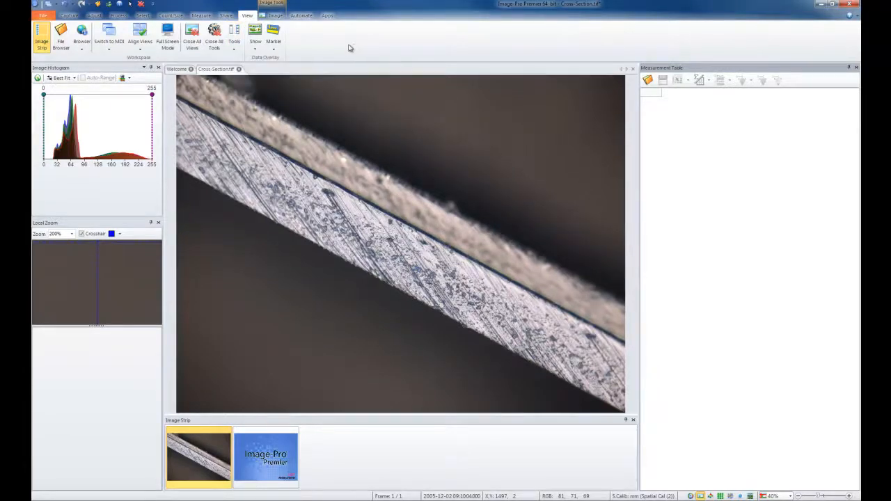
- Draw a measurement line along the lower edge of the metal layer in the cross-section image
{"action": "left_click", "coordinate": [201, 15]}
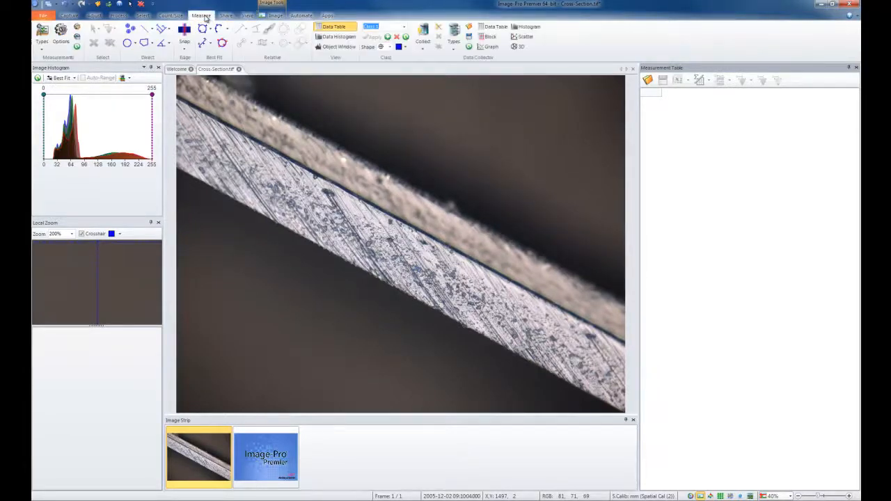
{"action": "left_click", "coordinate": [145, 29]}
{"action": "left_click", "coordinate": [186, 172]}
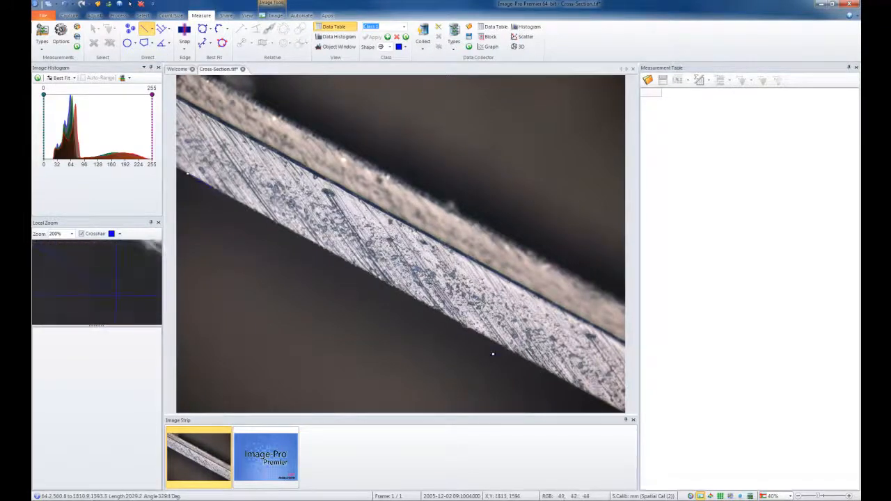